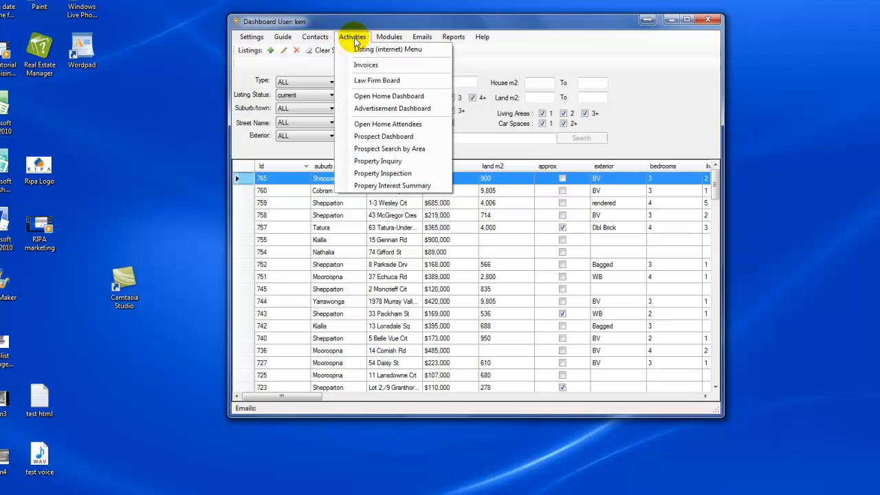
# Open the Open Home Attendees window from the Activities menu.
pyautogui.click(375, 124)
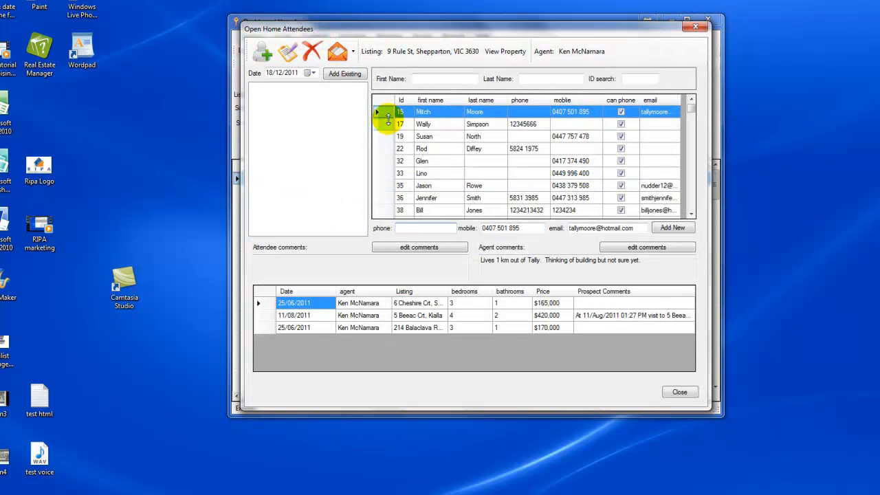
# Find an existing contact by first name, add them to the 18/12/2011 open home, and begin editing comments.
pyautogui.moveTo(693, 111)
pyautogui.mouseDown()
pyautogui.moveTo(692, 194)
pyautogui.moveTo(693, 111)
pyautogui.mouseUp()
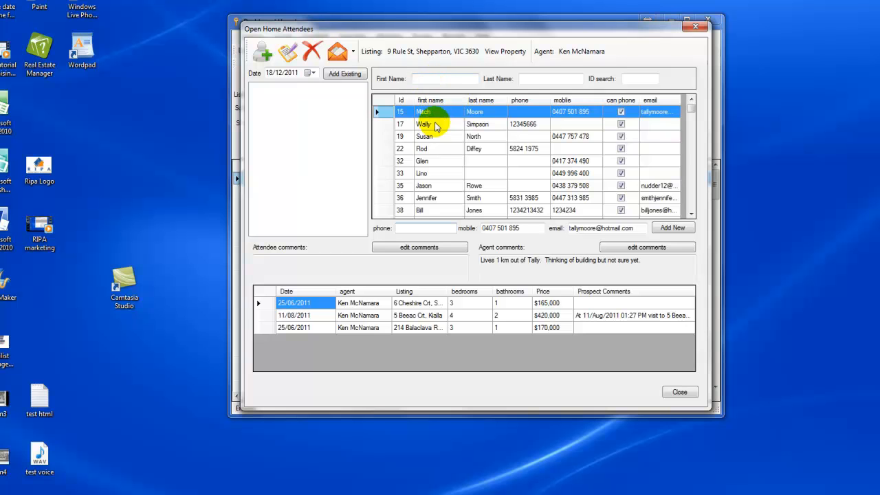
pyautogui.moveTo(691, 108); pyautogui.dragTo(675, 95)
pyautogui.click(434, 77)
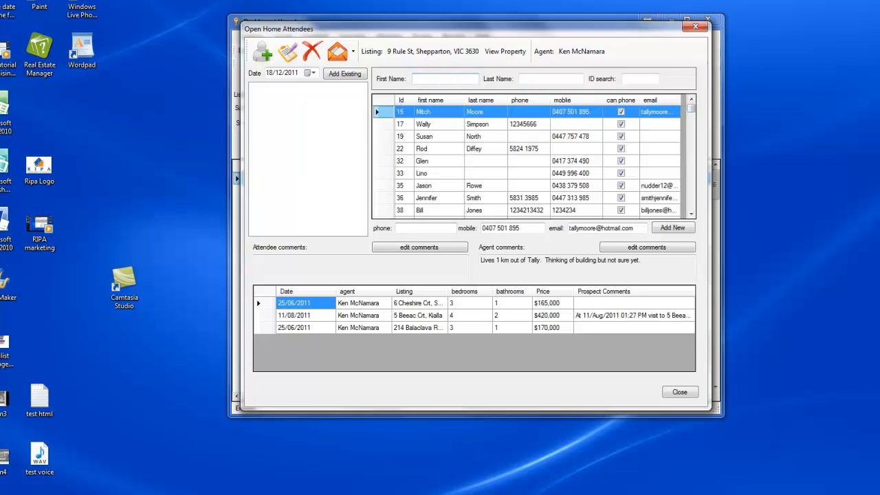
pyautogui.write('Mit')
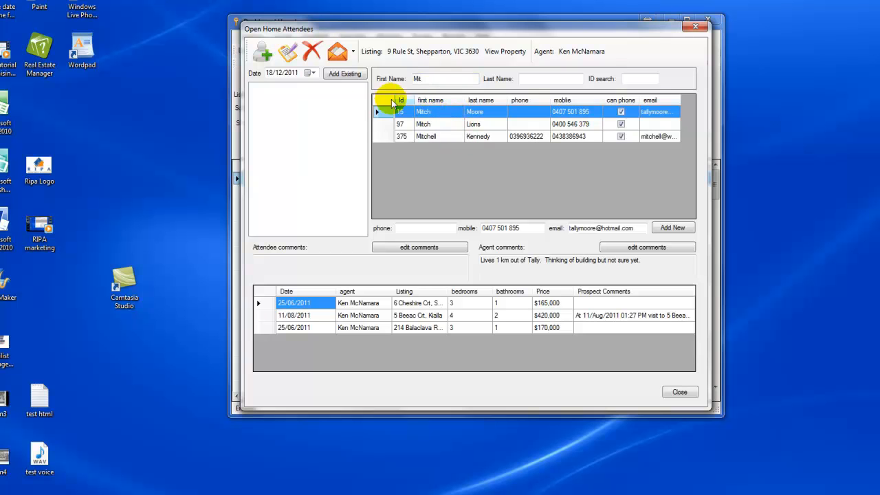
pyautogui.click(346, 75)
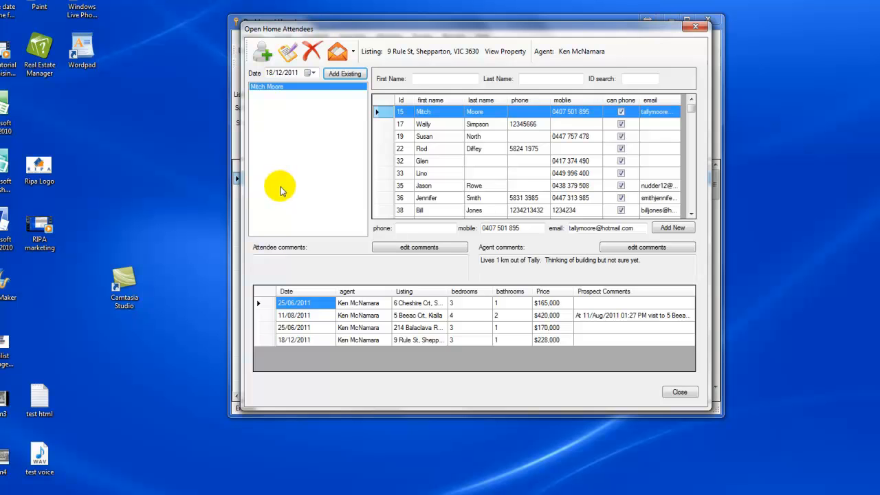
pyautogui.click(403, 249)
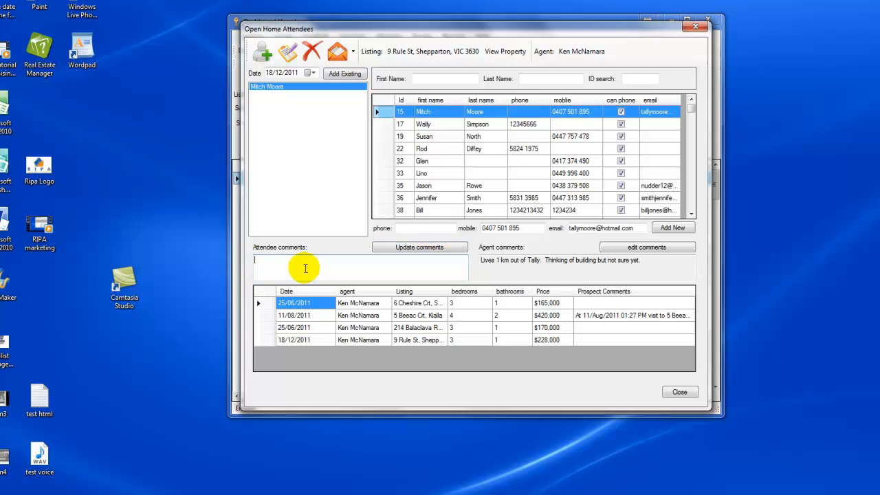
# Save the comment 'too small' against the first attendee.
pyautogui.write('too small')
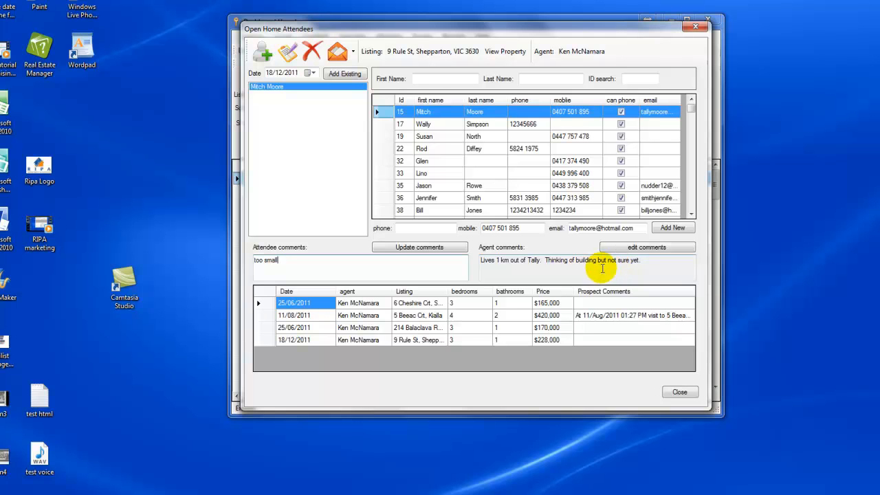
pyautogui.click(420, 248)
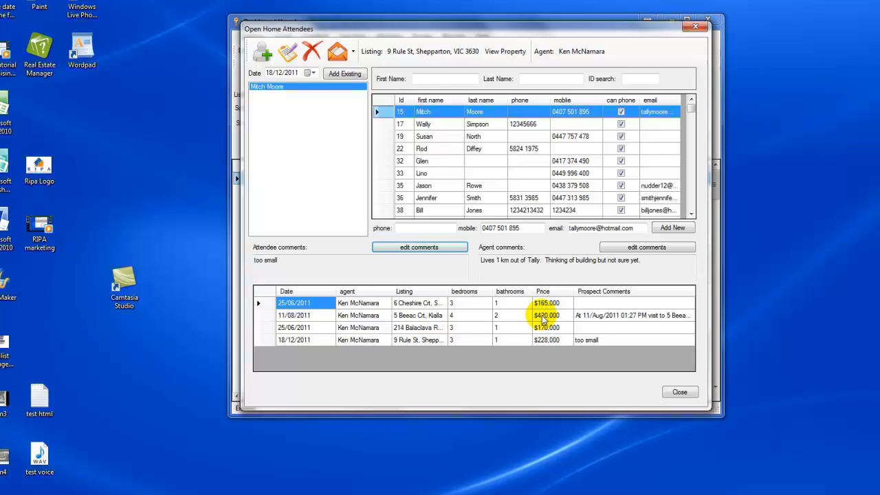
# Add two more existing contacts from the grid as attendees.
pyautogui.click(421, 136)
pyautogui.click(344, 73)
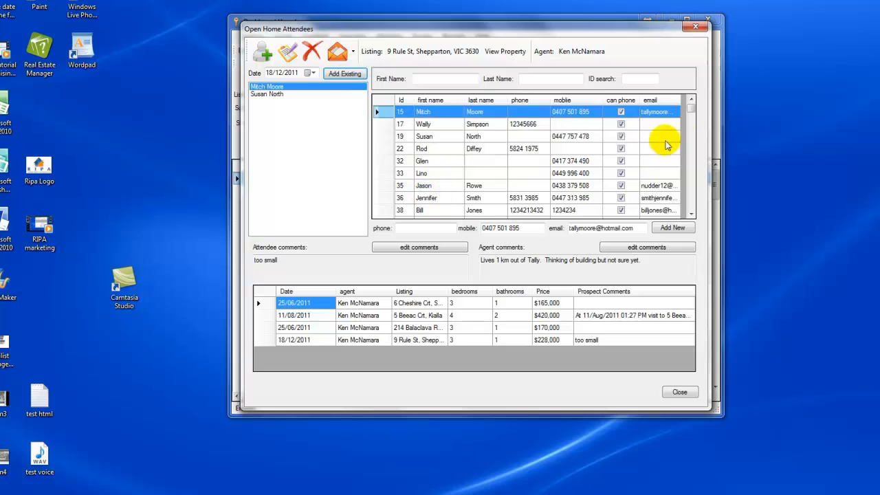
pyautogui.moveTo(690, 108); pyautogui.dragTo(691, 147)
pyautogui.click(424, 162)
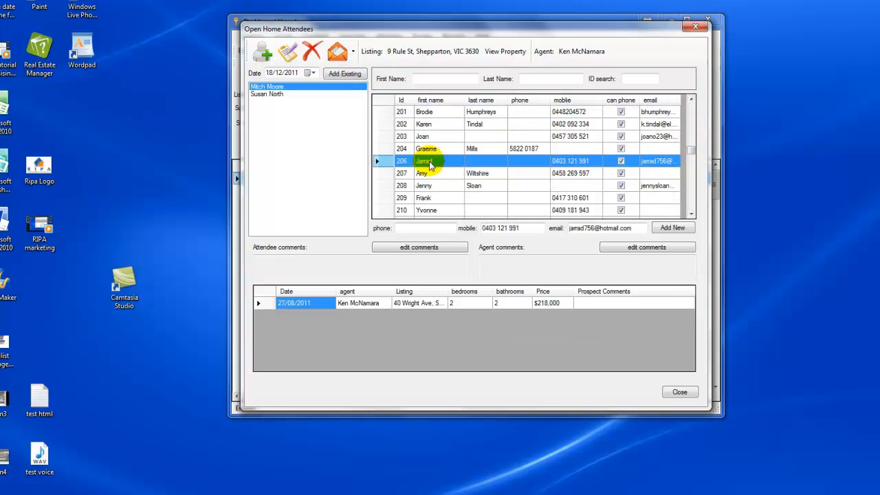
pyautogui.click(341, 75)
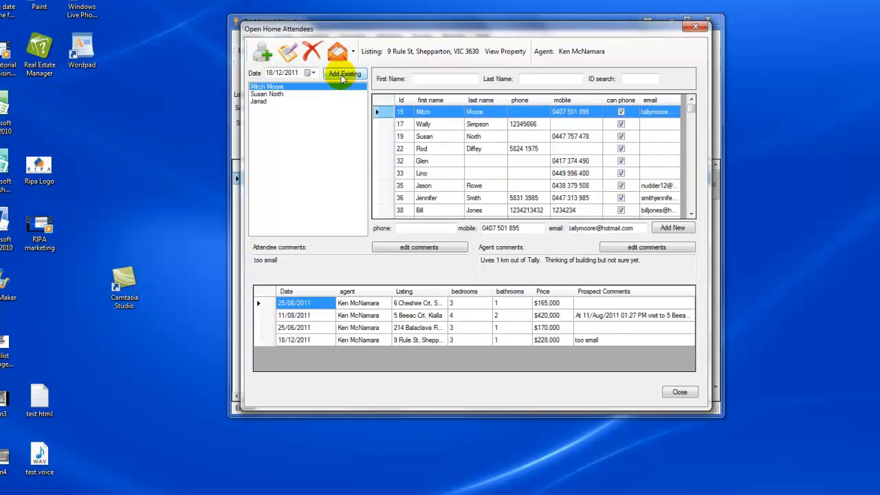
# Search for the fourth attendee by first name and start a new prospect.
pyautogui.click(437, 79)
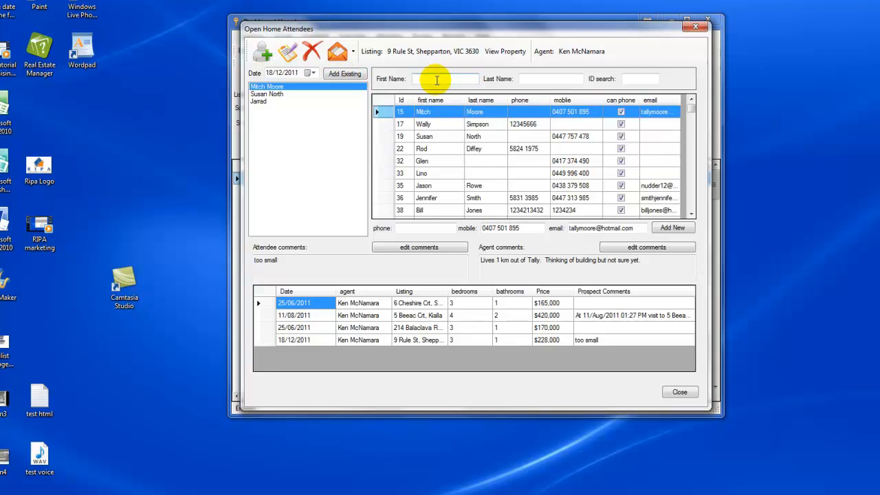
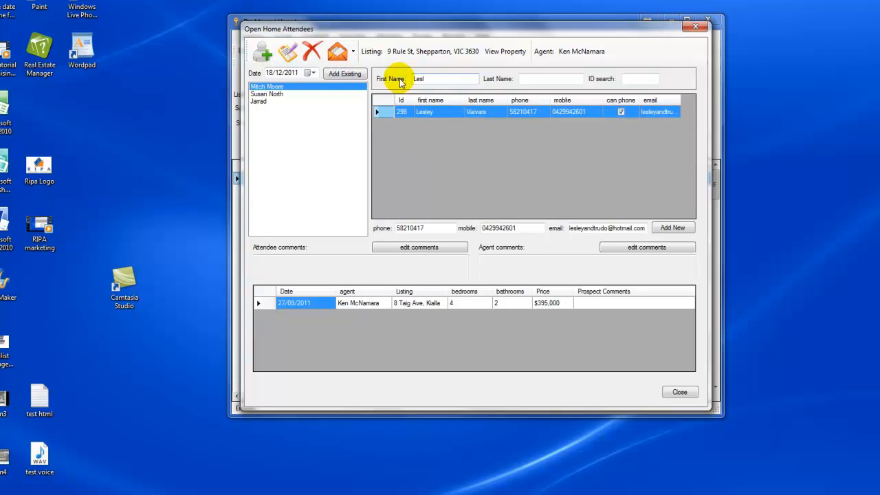
pyautogui.click(266, 55)
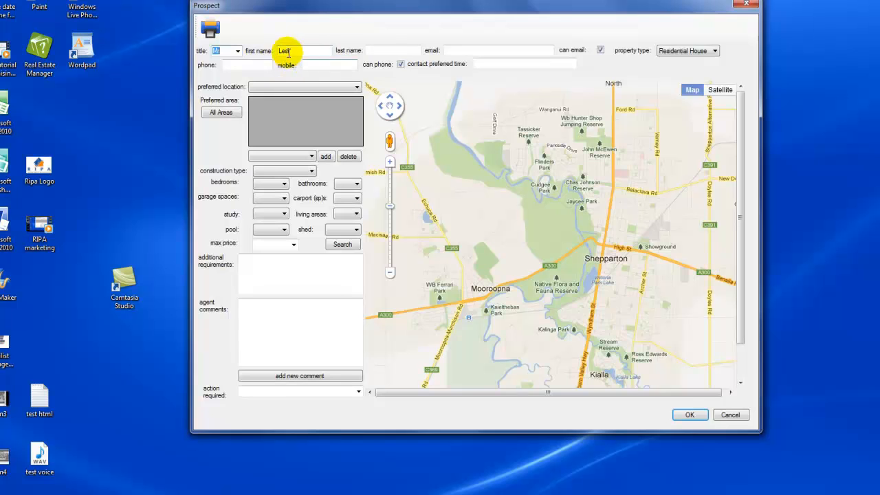
# Fill in the new prospect's full first name and surname, with title Mr.
pyautogui.click(292, 51)
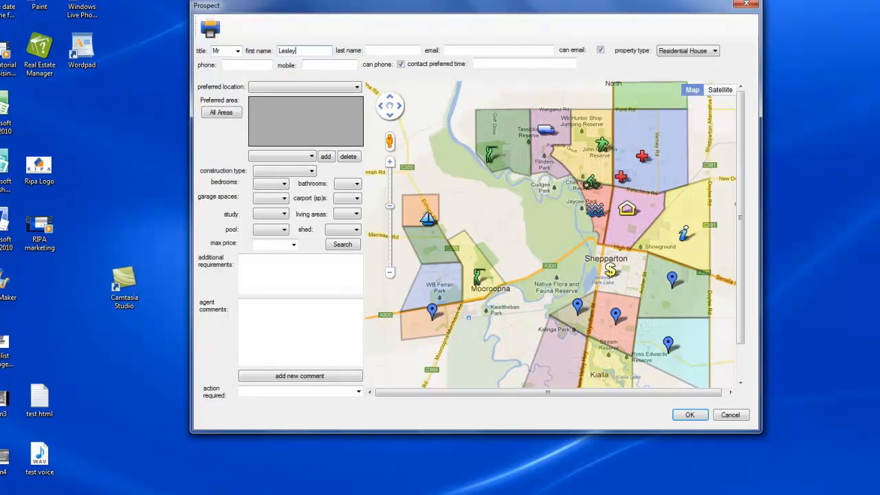
pyautogui.click(393, 49)
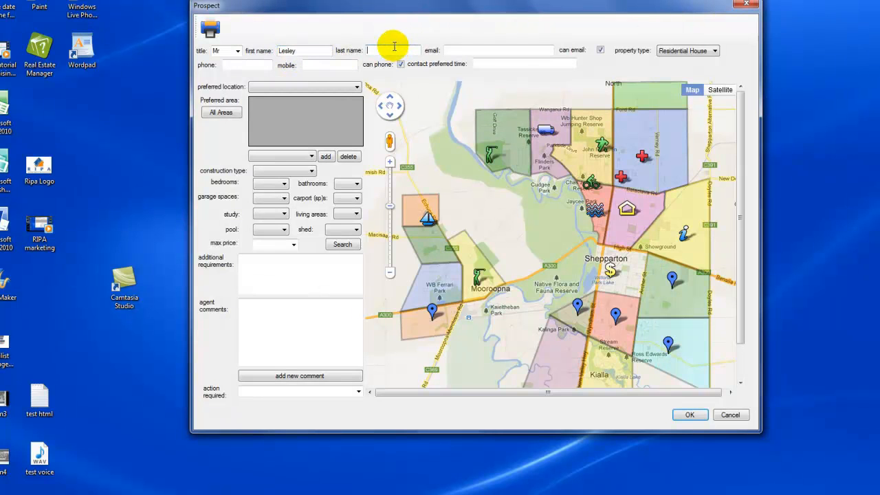
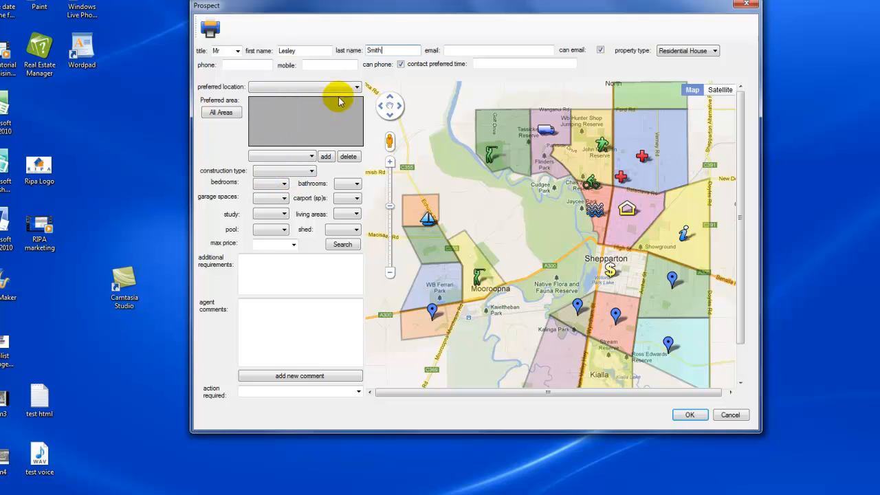
pyautogui.click(357, 87)
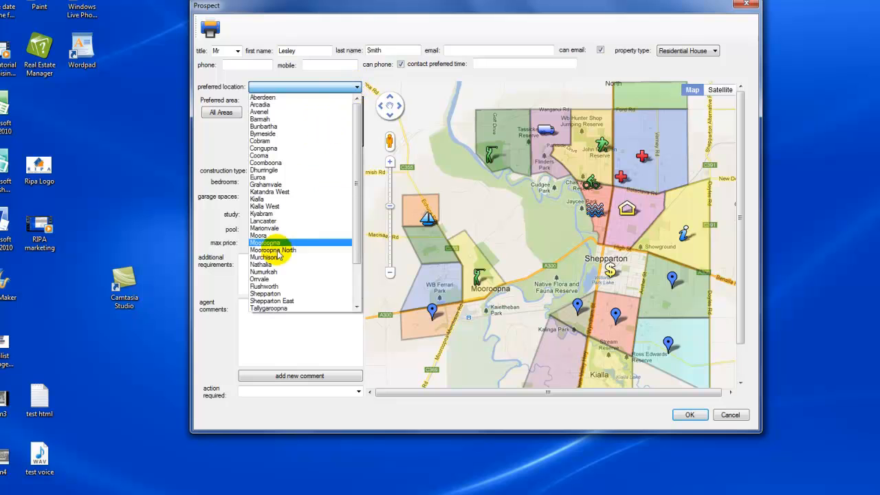
# Set the prospect's preferred location to Shepparton's Hospital area.
pyautogui.click(267, 293)
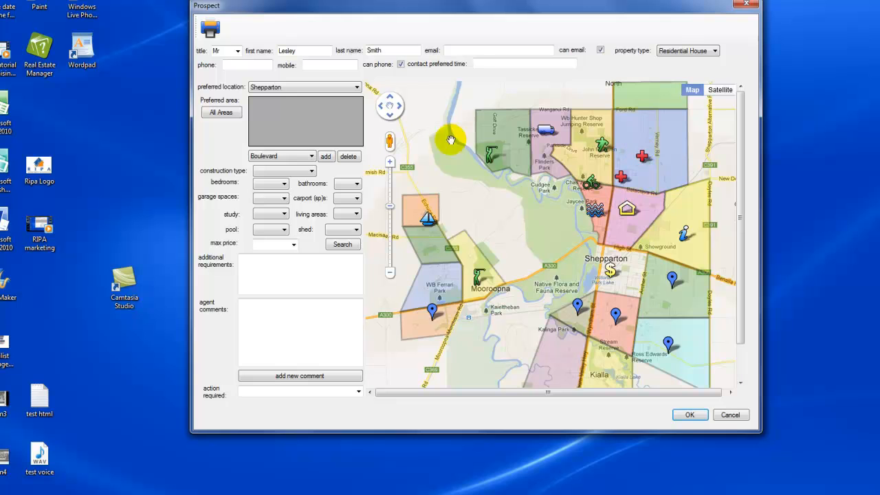
pyautogui.click(312, 157)
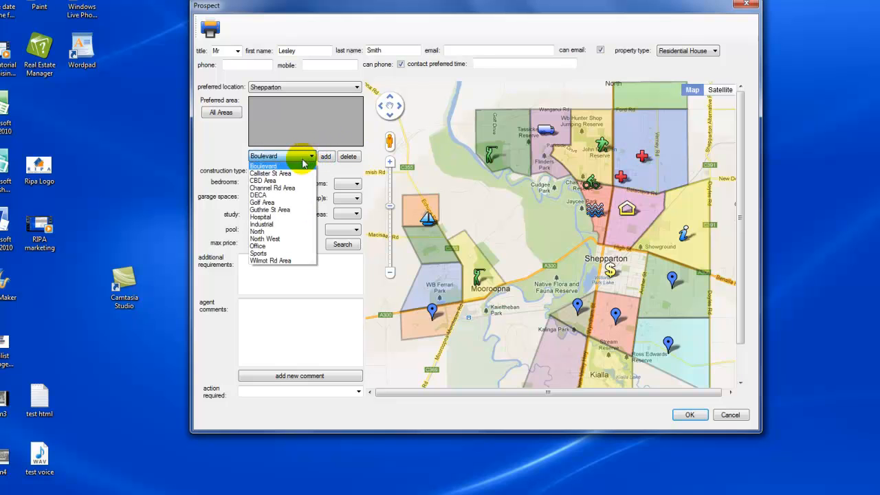
pyautogui.click(266, 219)
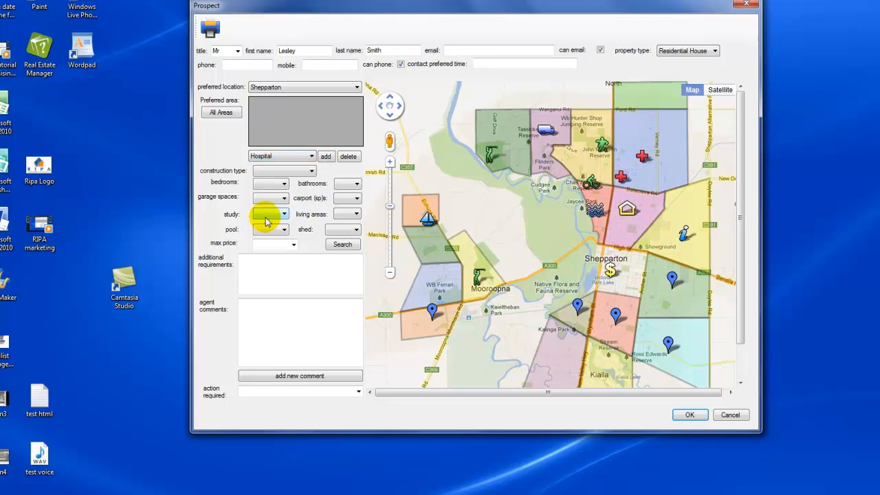
pyautogui.click(326, 158)
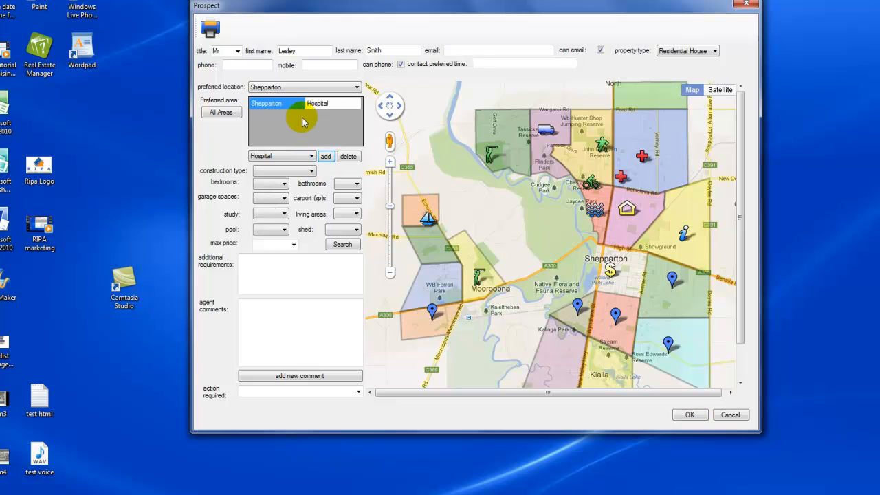
# Set construction BV, 3 bedrooms and 2 bathrooms, and save the prospect as an attendee.
pyautogui.click(309, 172)
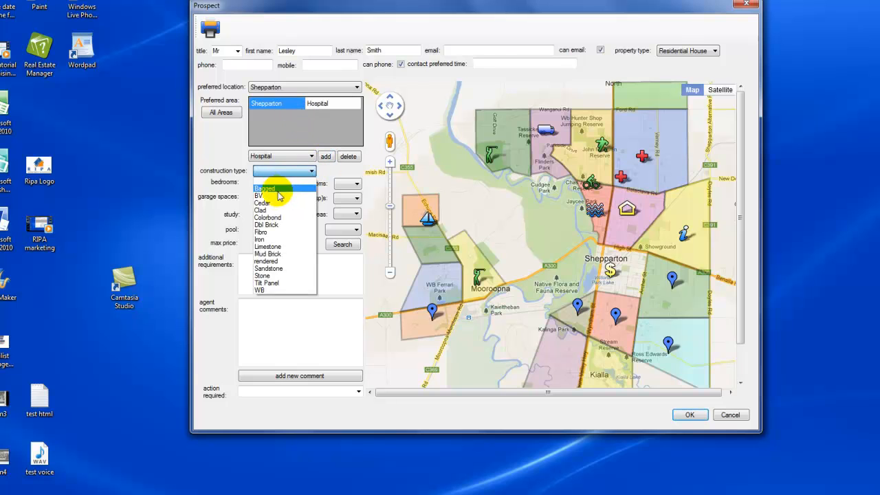
pyautogui.click(278, 196)
pyautogui.click(284, 183)
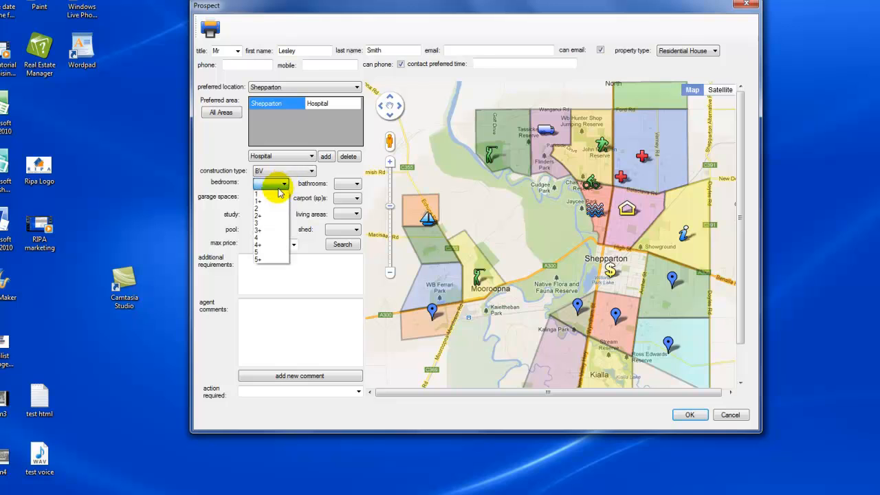
pyautogui.click(267, 223)
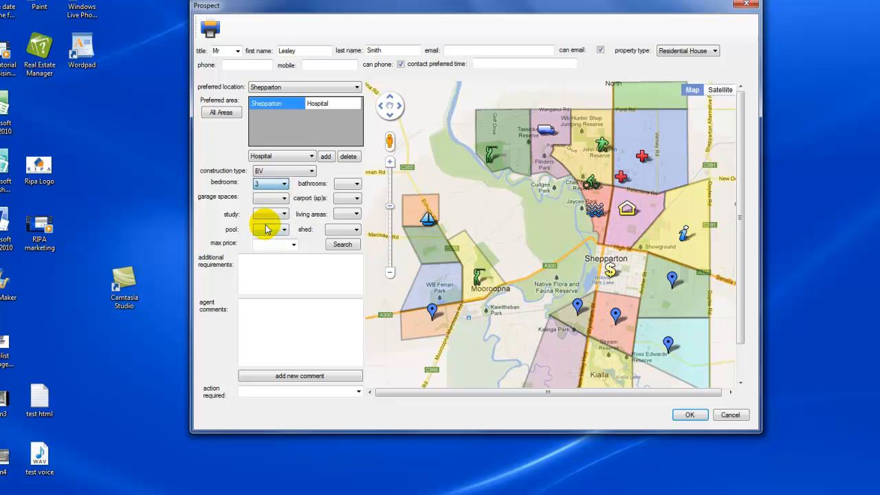
pyautogui.click(357, 186)
pyautogui.click(344, 210)
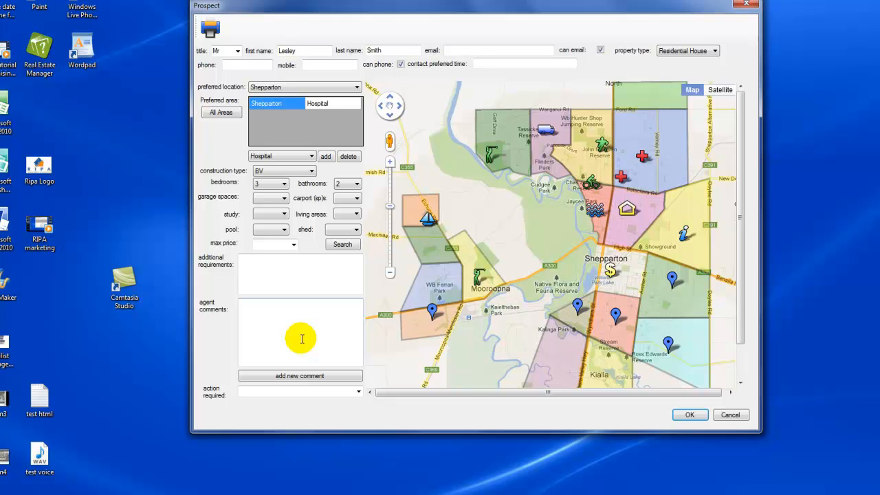
pyautogui.click(690, 415)
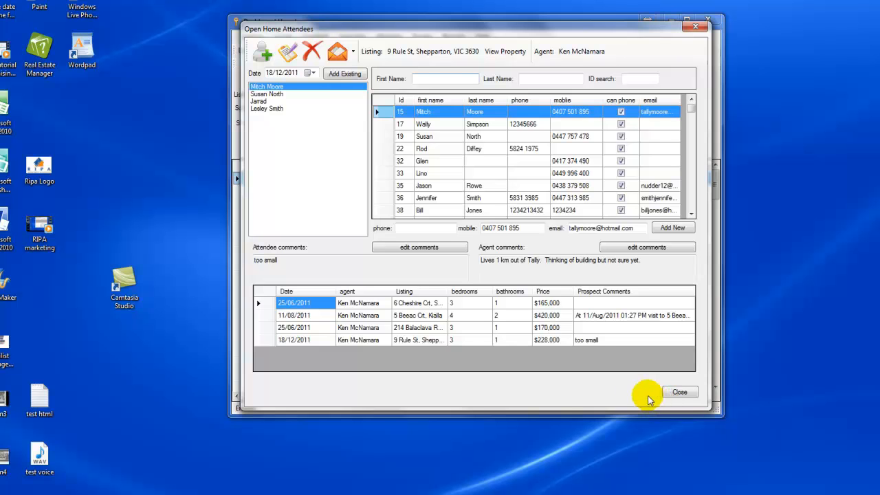
# Generate the Open Home Prospect Feedback email and enlarge its window to show the message.
pyautogui.click(354, 54)
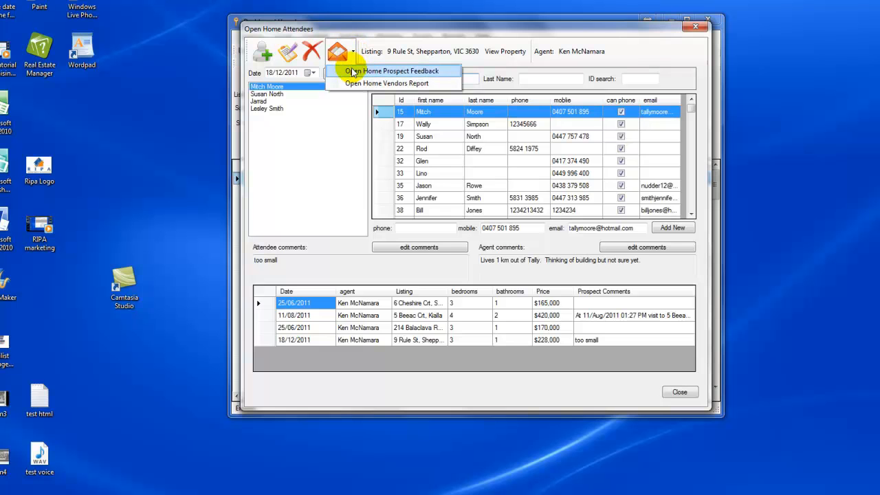
pyautogui.click(356, 72)
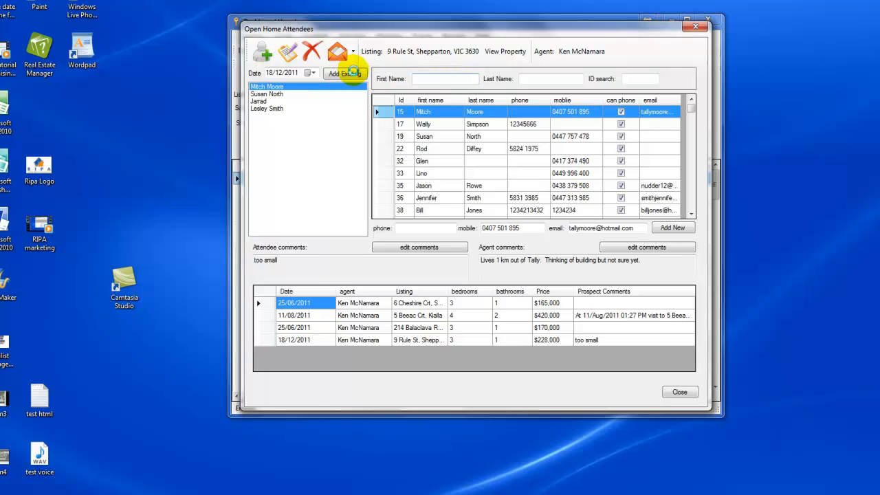
pyautogui.moveTo(195, 82); pyautogui.dragTo(443, 48)
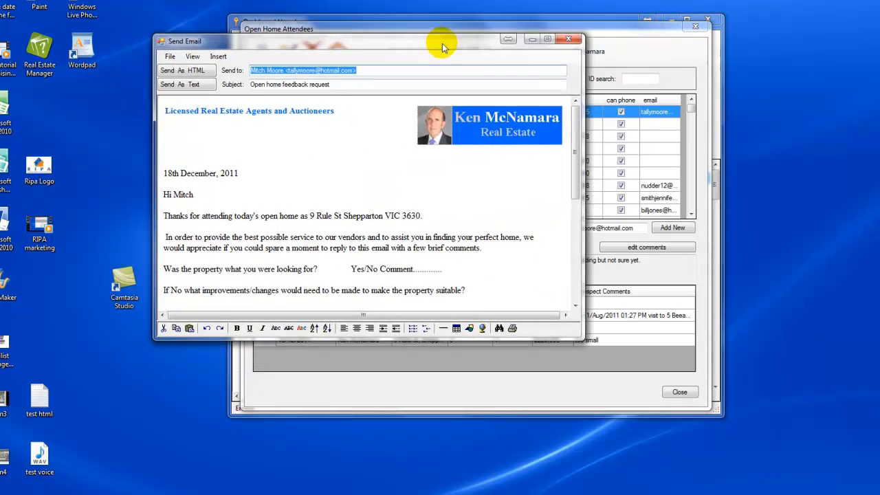
pyautogui.moveTo(372, 339); pyautogui.dragTo(365, 490)
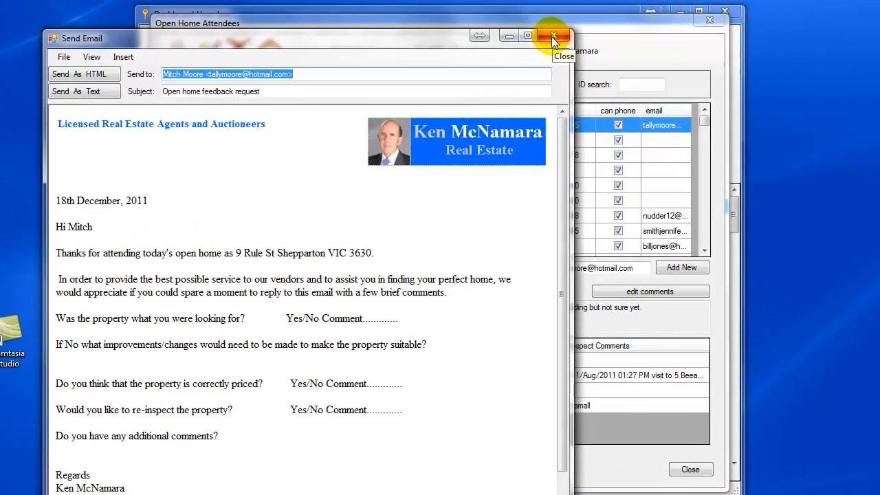
# Close the feedback email and generate the Open Home Vendors Report email, enlarged to show everything.
pyautogui.click(568, 41)
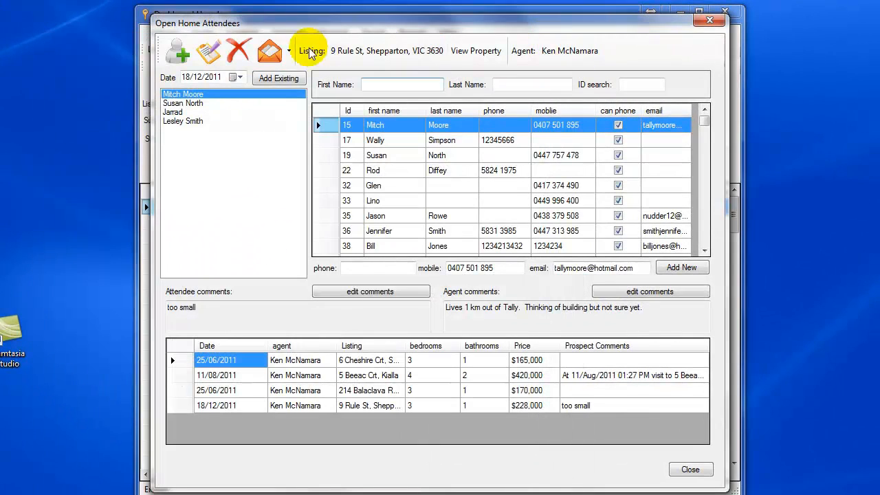
pyautogui.click(290, 53)
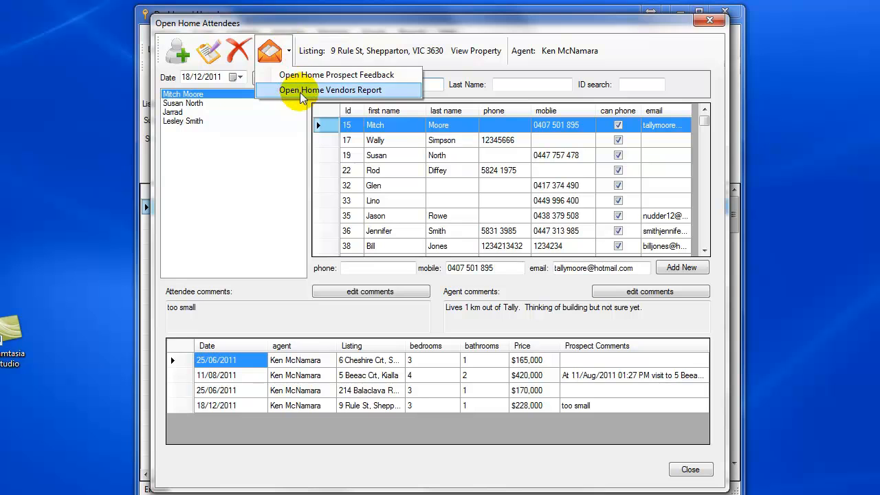
pyautogui.click(303, 90)
pyautogui.moveTo(128, 104); pyautogui.dragTo(472, 21)
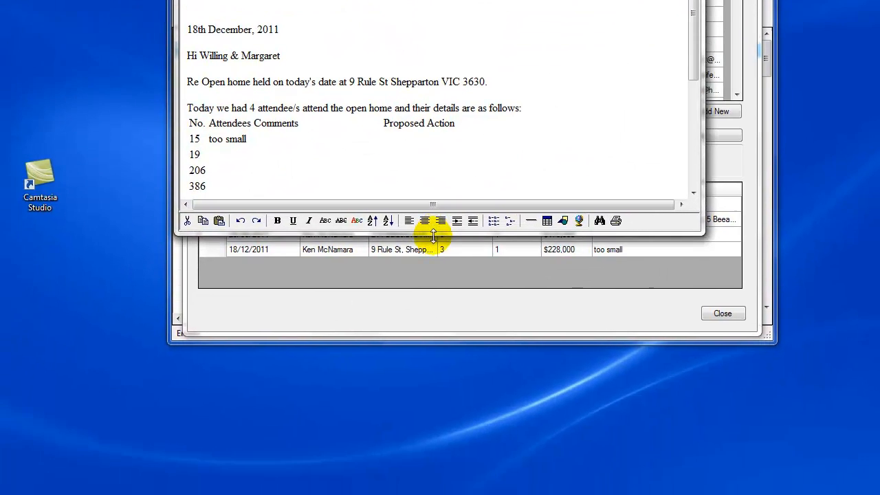
pyautogui.moveTo(383, 390); pyautogui.dragTo(370, 494)
pyautogui.moveTo(406, 430); pyautogui.dragTo(405, 433)
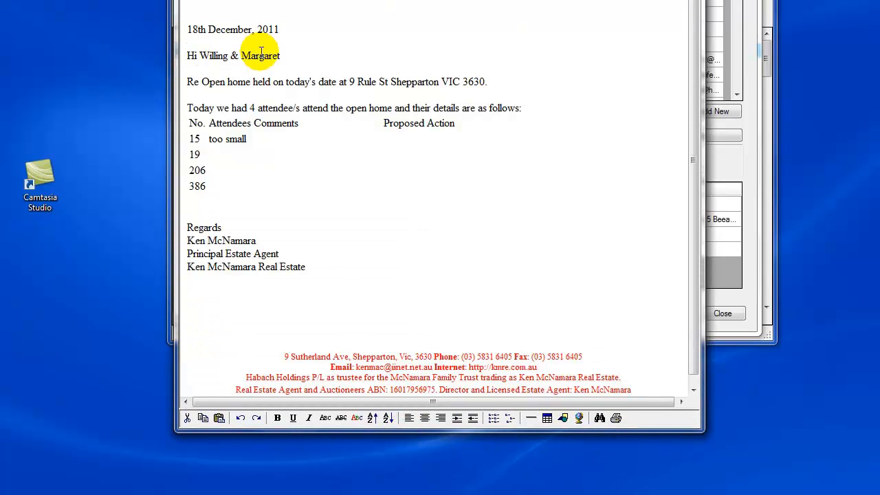